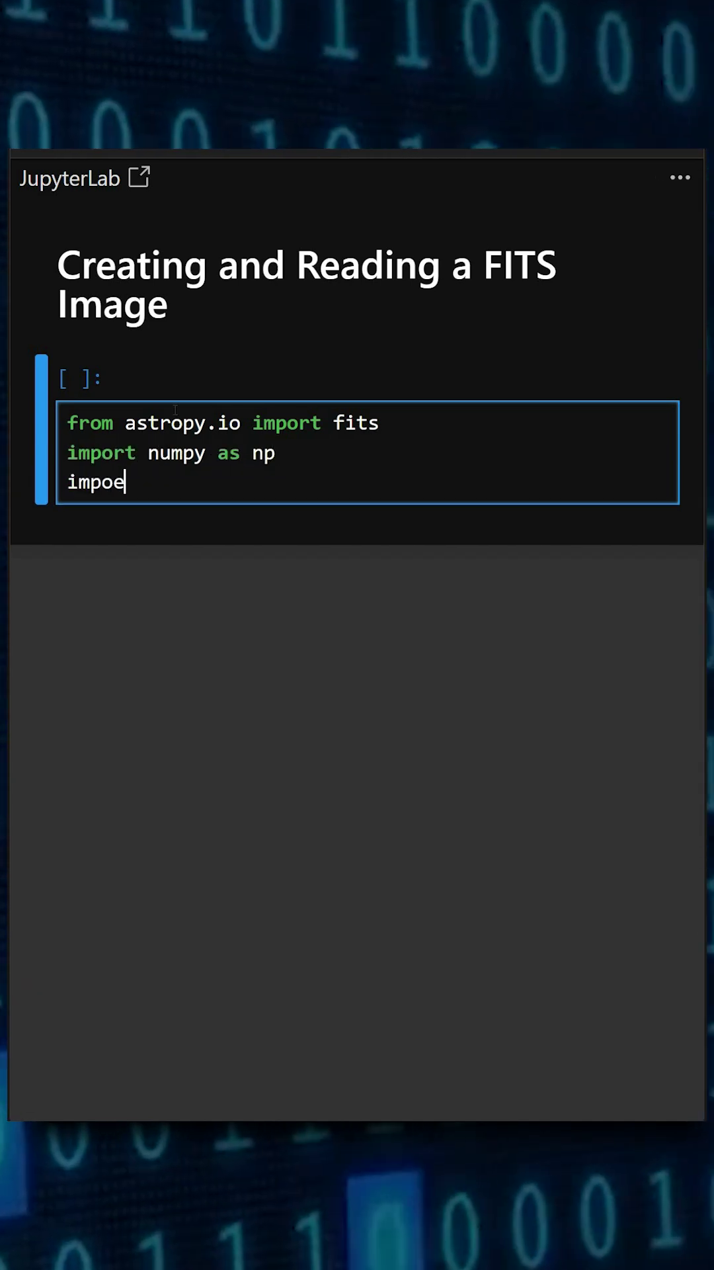
- Correct a mistyped keyword while writing the astropy fits and numpy imports
key(BackSpace)
text(rt matplotlib.pyplot as plt)
- Add the pyplot import, an '==Astropy Example==' print, a 200×200 zero array and three star pixels
key(Return)
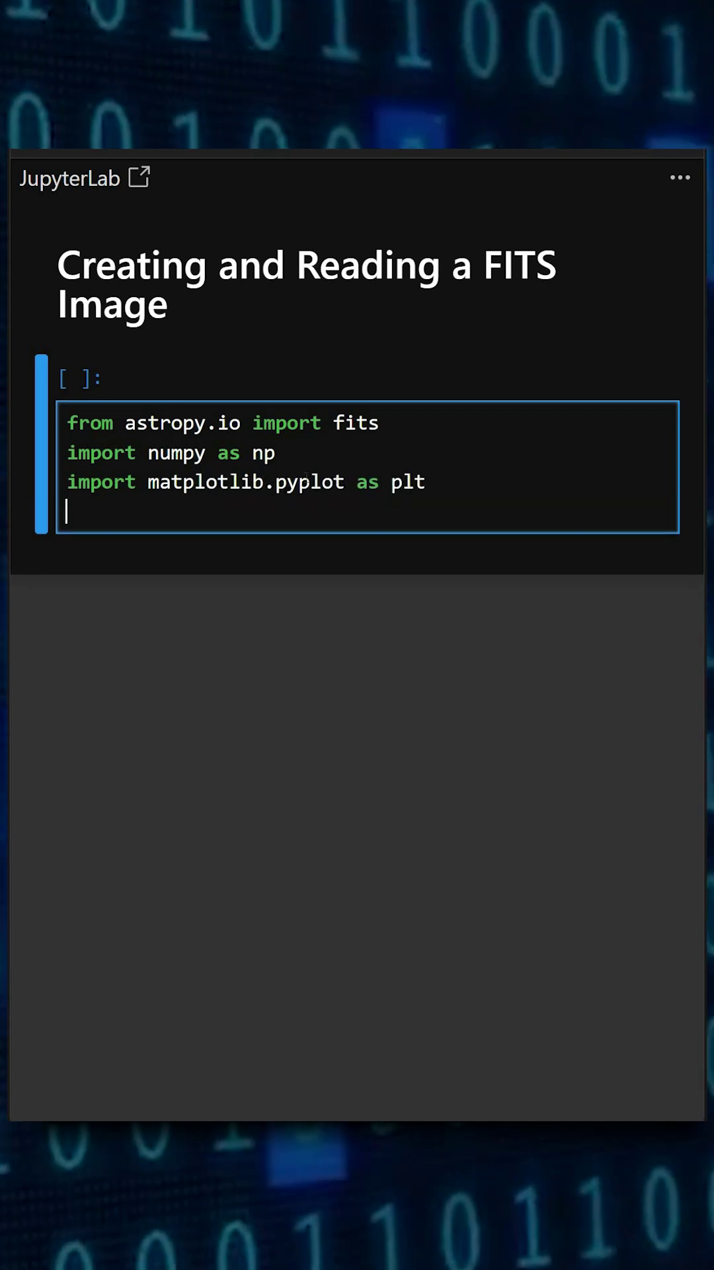
text(print)
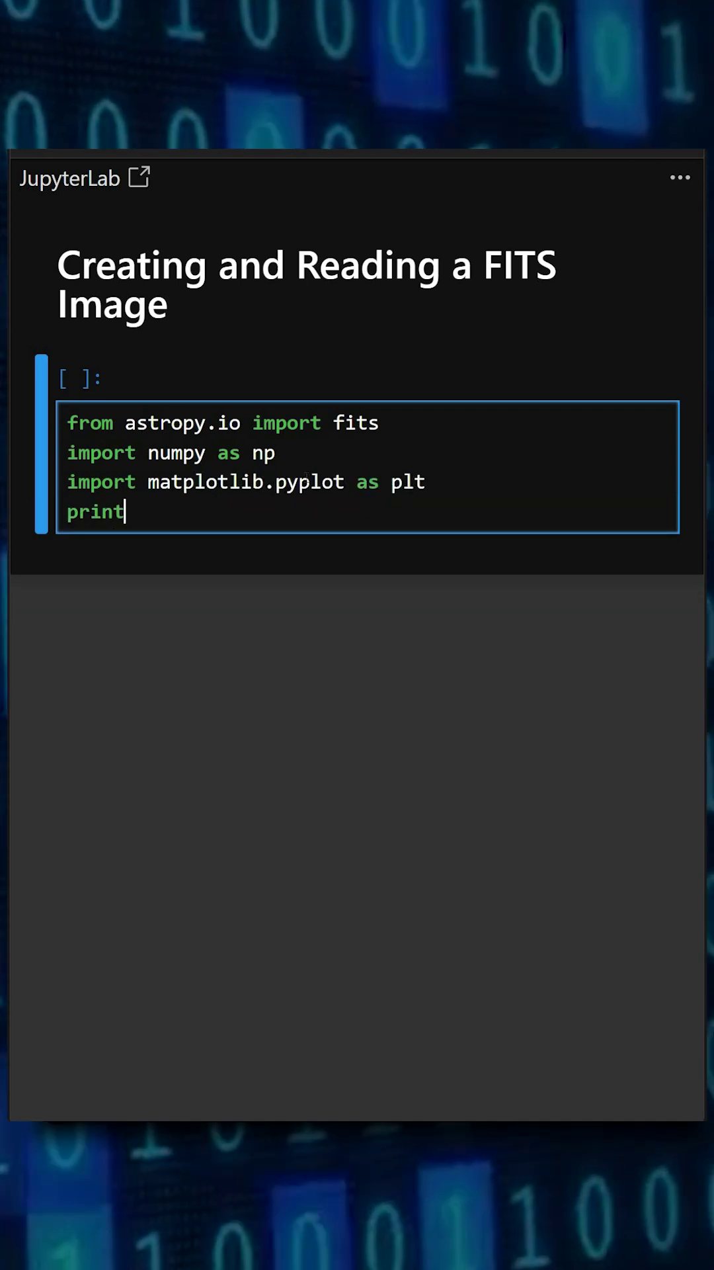
text(()""==Astropy Exam)
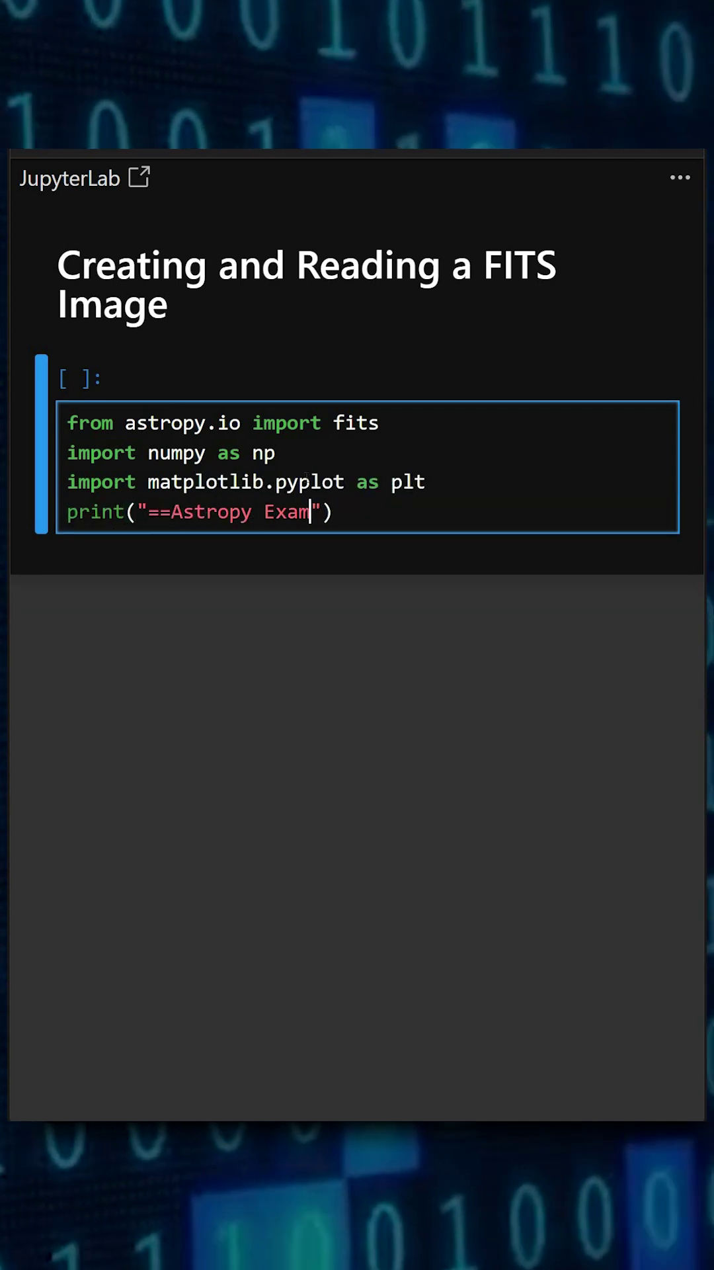
text(ple==)
key(End)
key(Return)
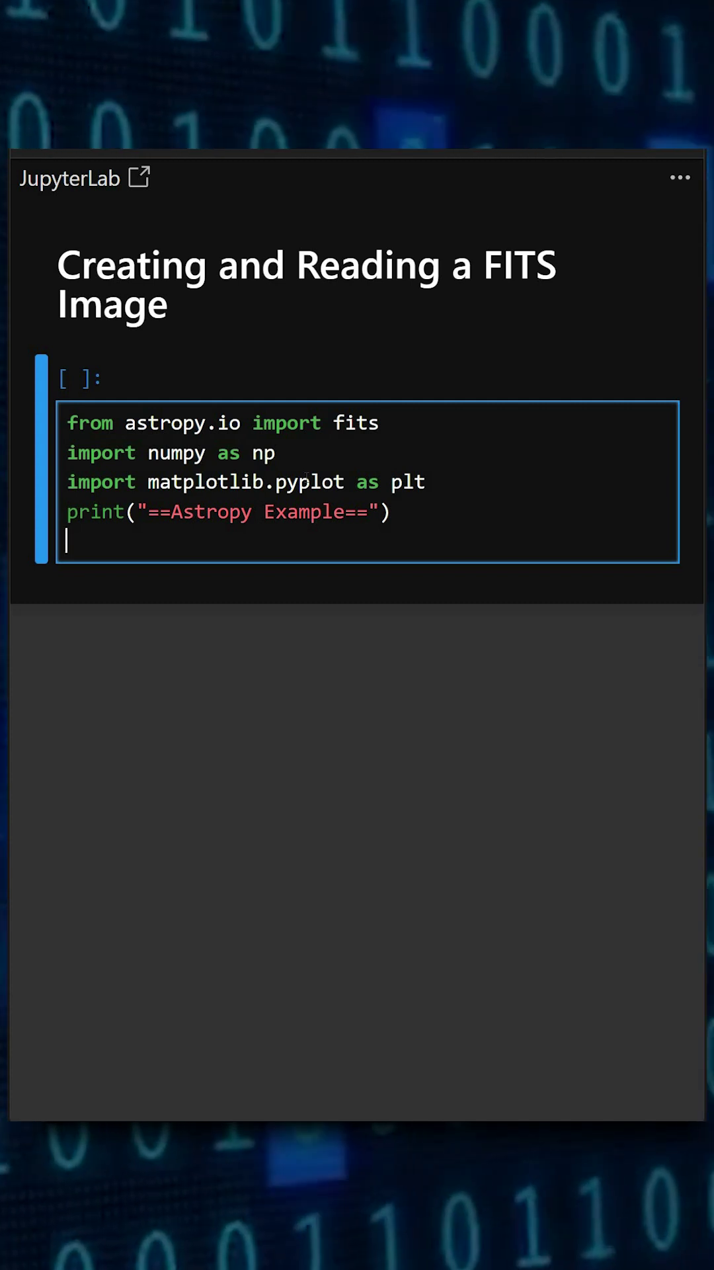
text(data=np.zeros((200,200)))
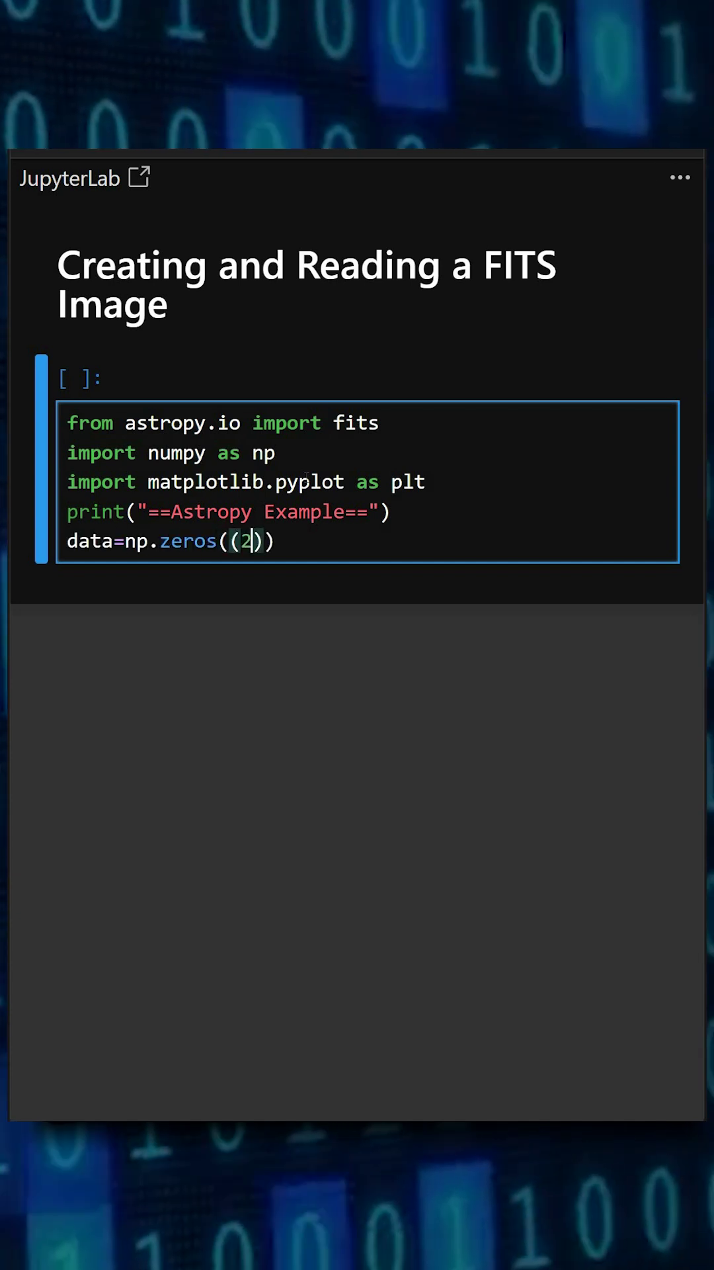
key(Return)
text(data[100,200]=500)
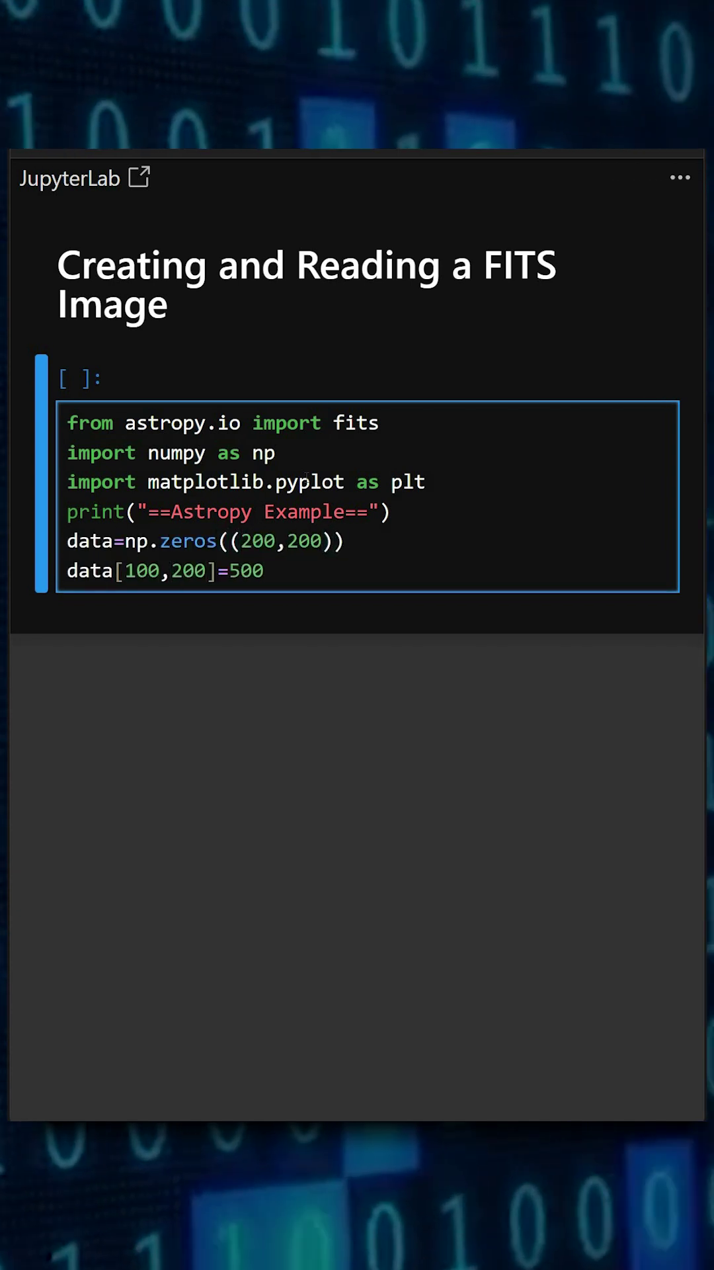
key(Return)
text(data[120,100]=500)
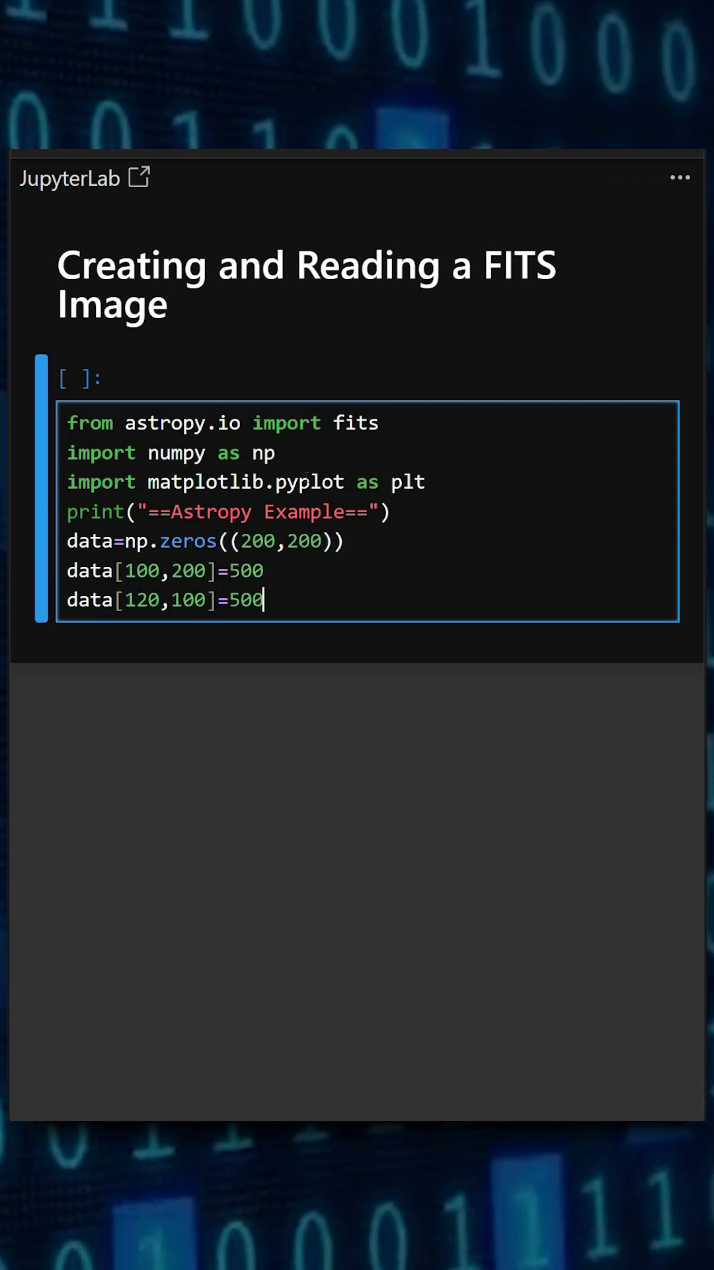
key(Return)
text(dat)
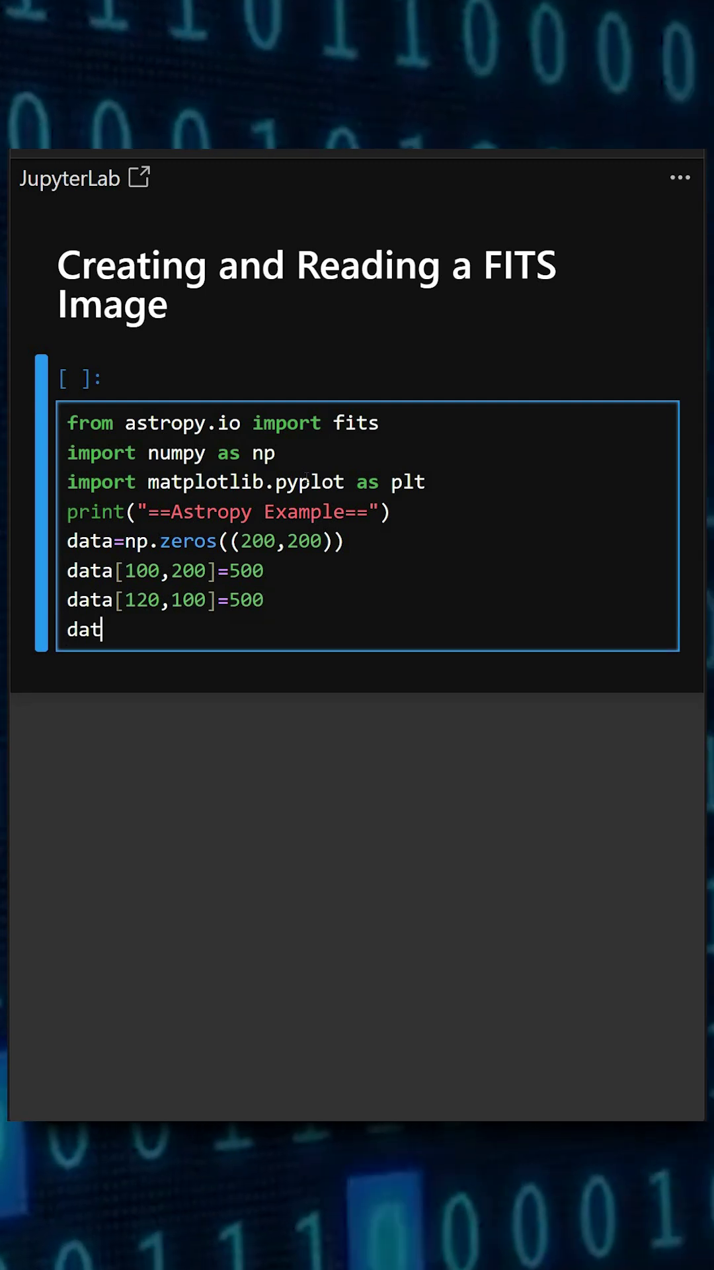
text(a[30,80]=180)
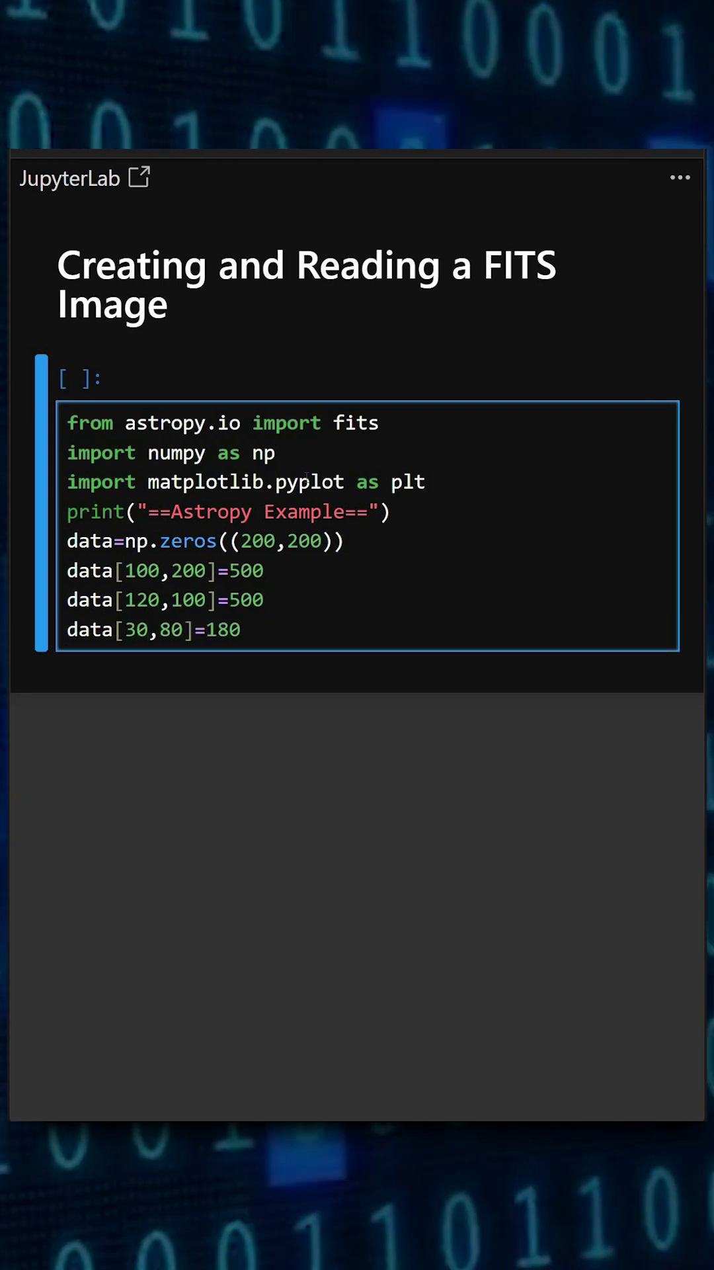
key(Return)
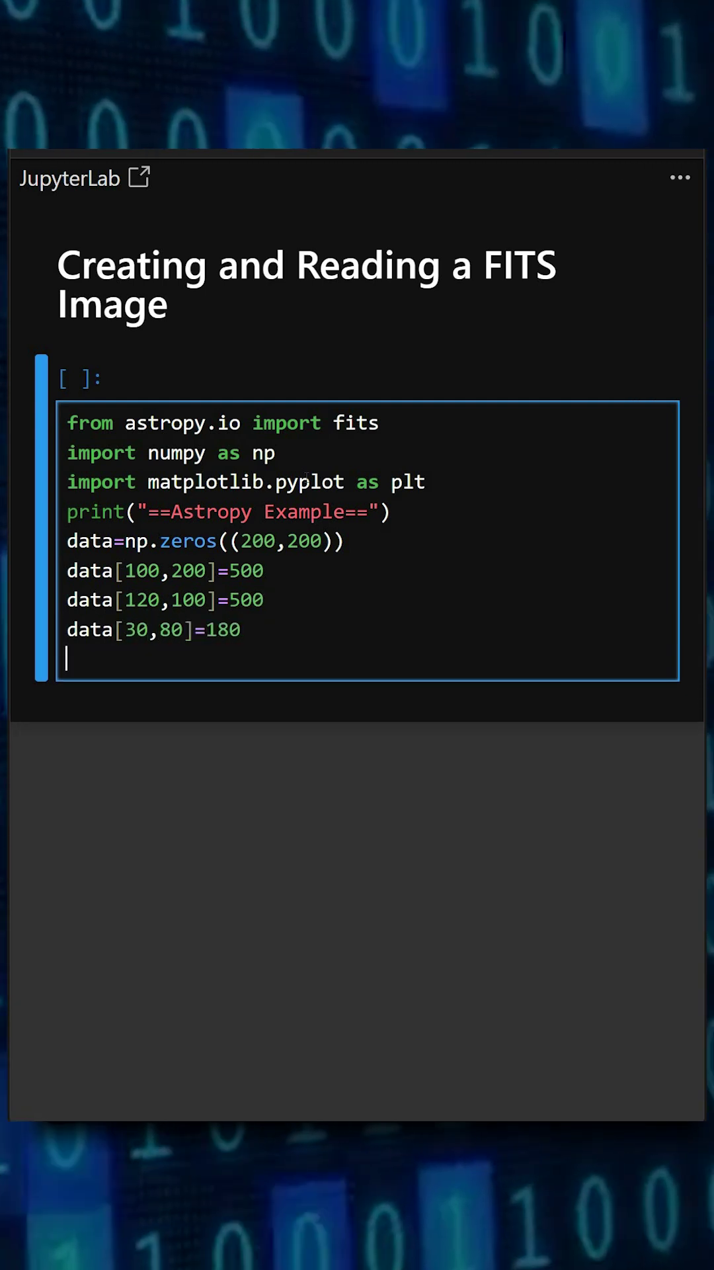
- Write the array to example_starfield.fits with overwrite=True and reopen it with fits.open
key(Return)
text(fits.writet)
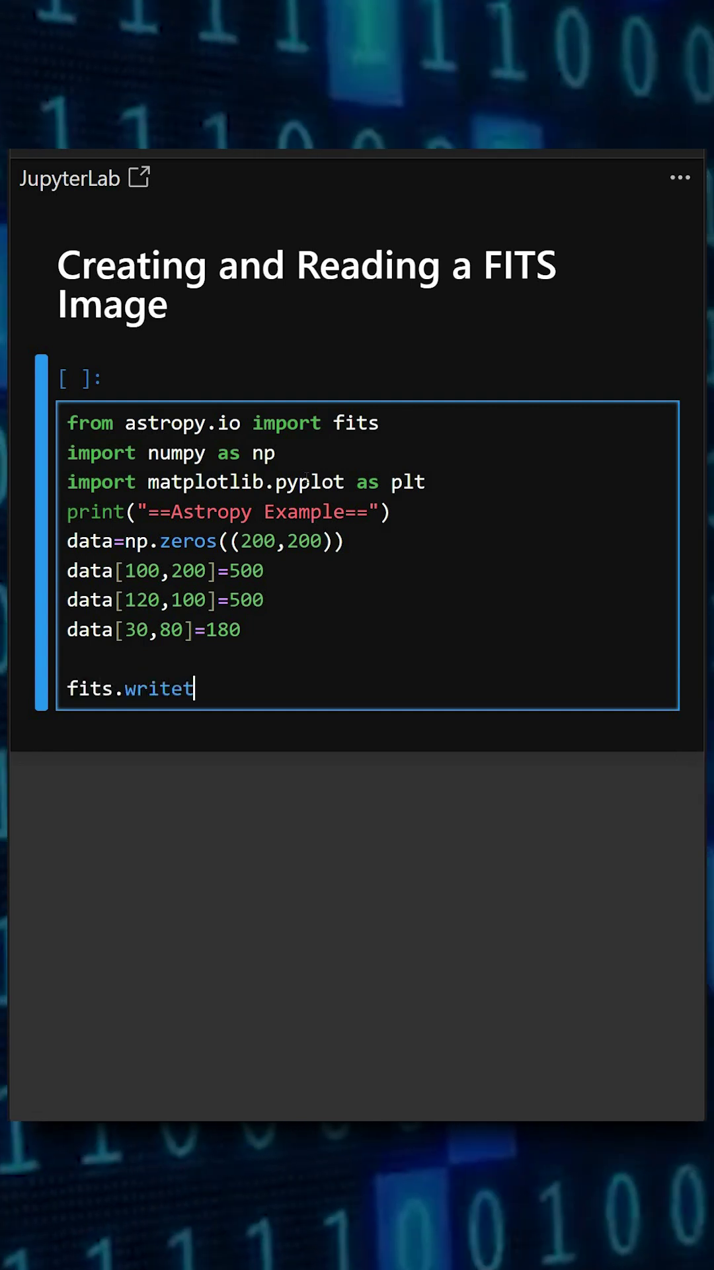
text(o("example_)
text(write=True)
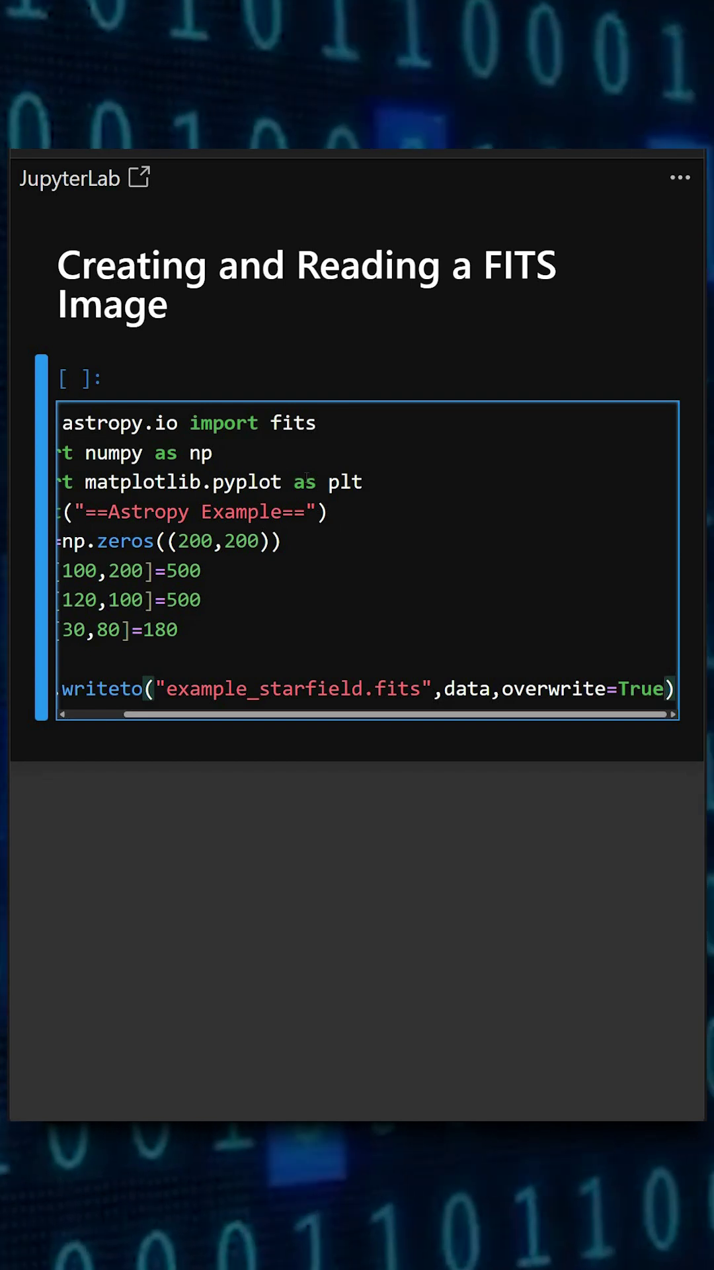
key(Right)
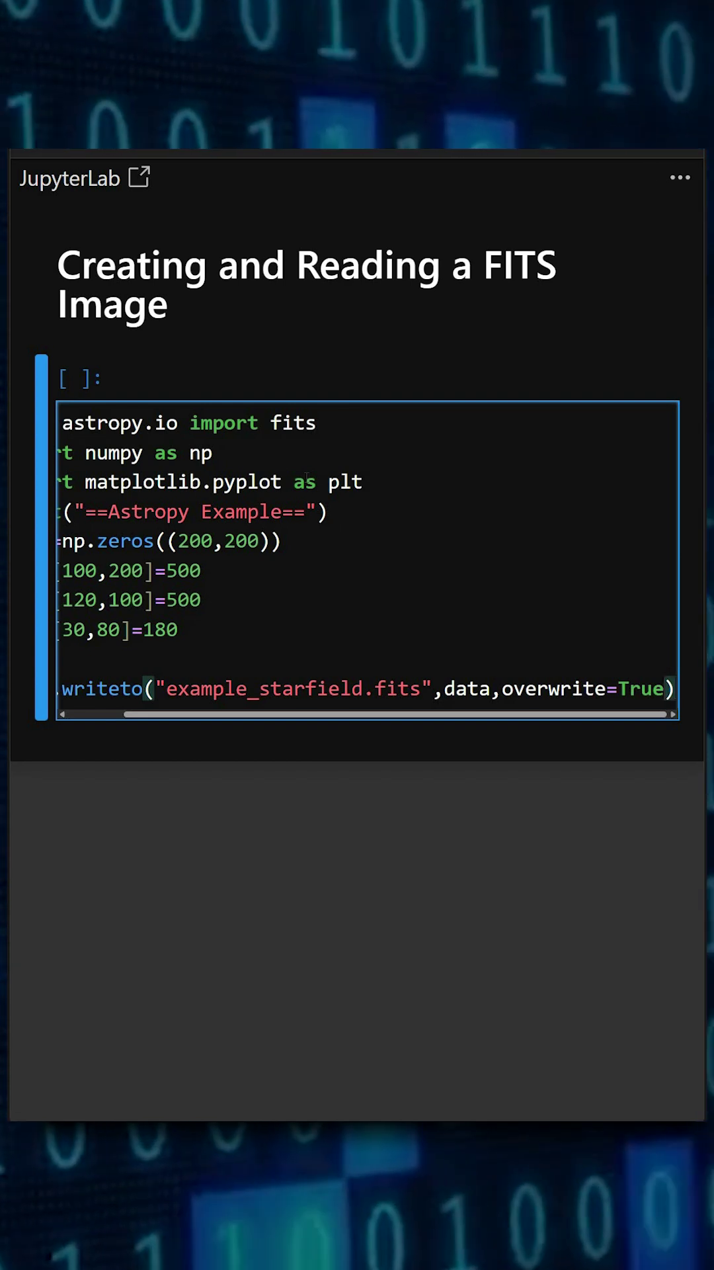
key(Return)
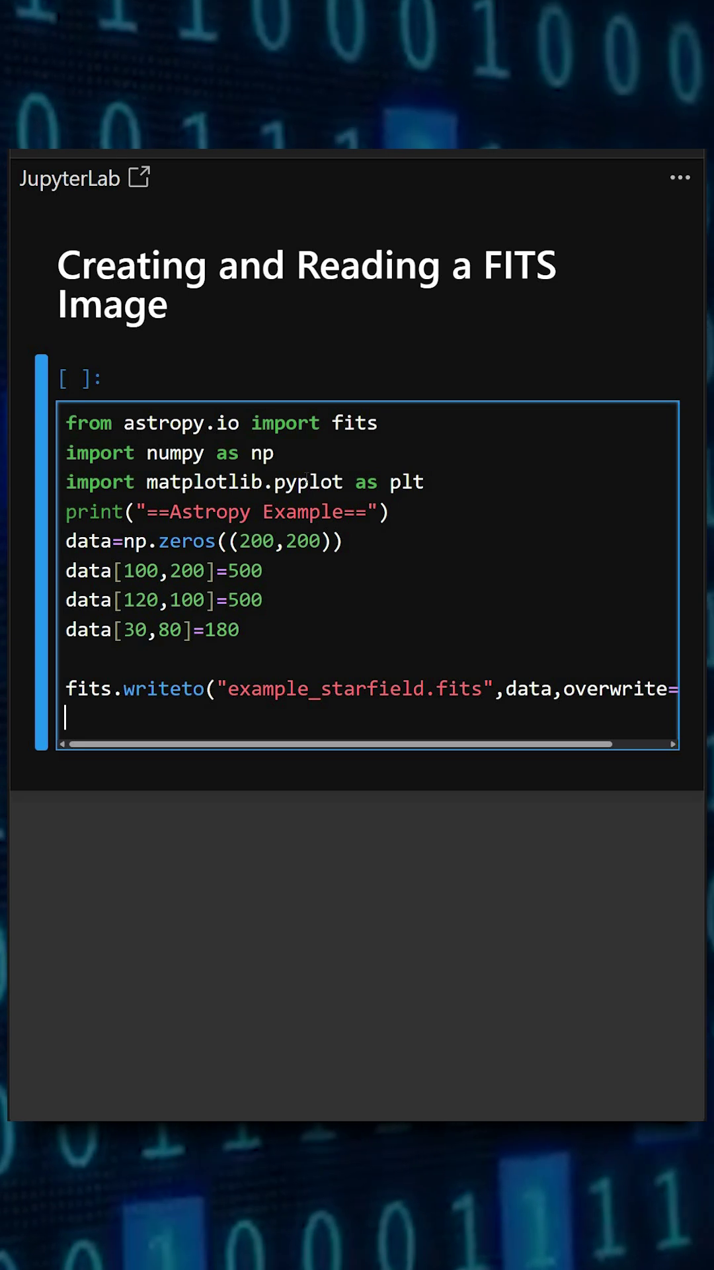
text(hdul=)
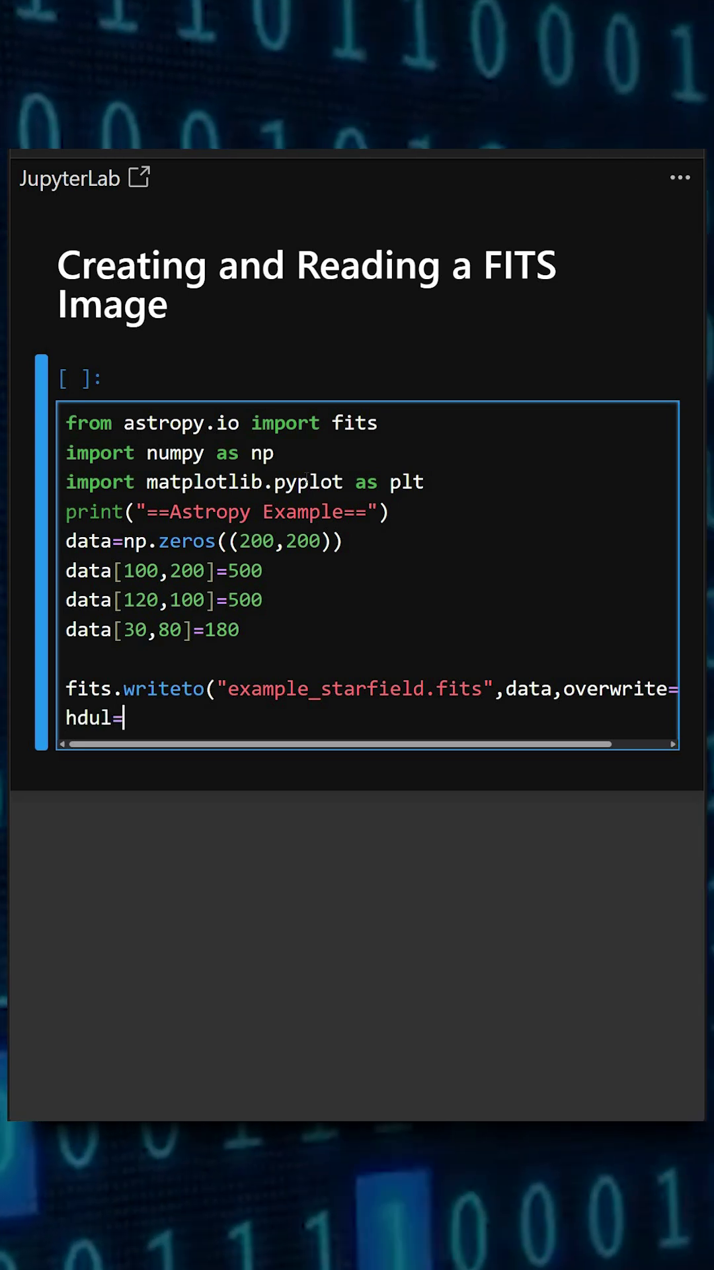
text(fits.open()"example_starfield.fits")
key(End)
key(Return)
text(image_data=)
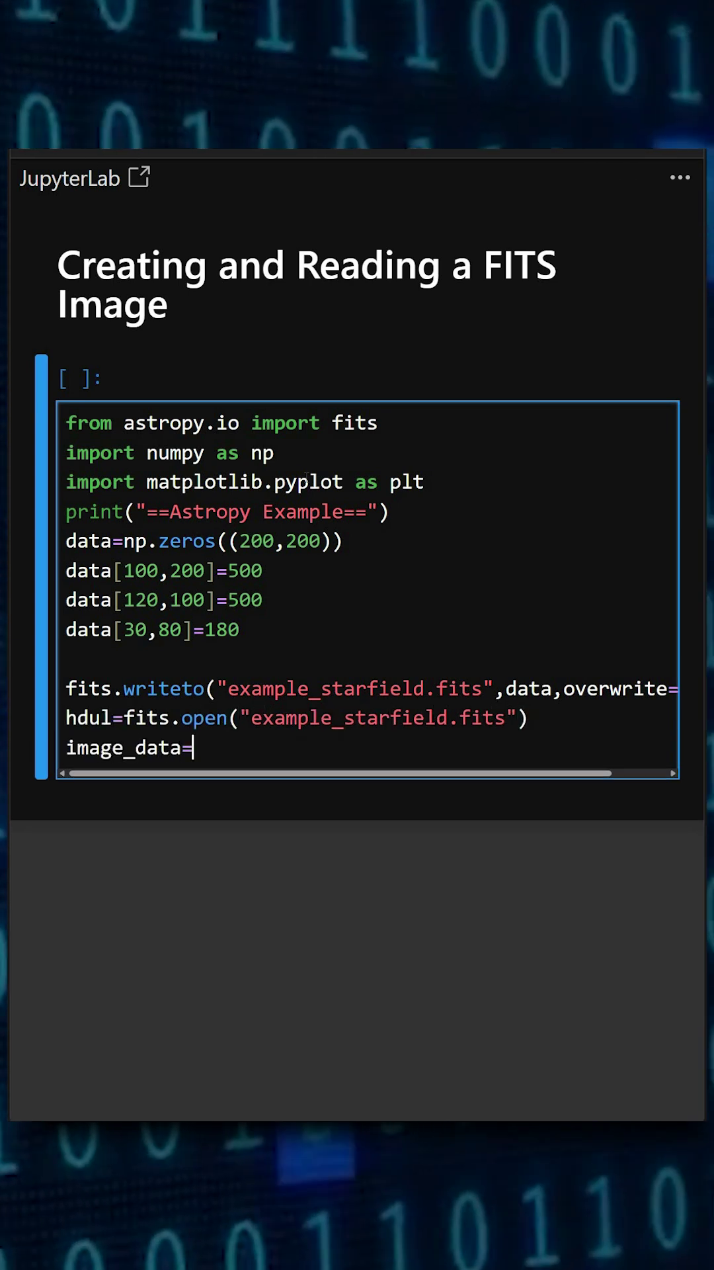
text(hdul[0].data)
- Extract image_data from hdul[0] and print a label followed by the header
key(Return)
text(pein)
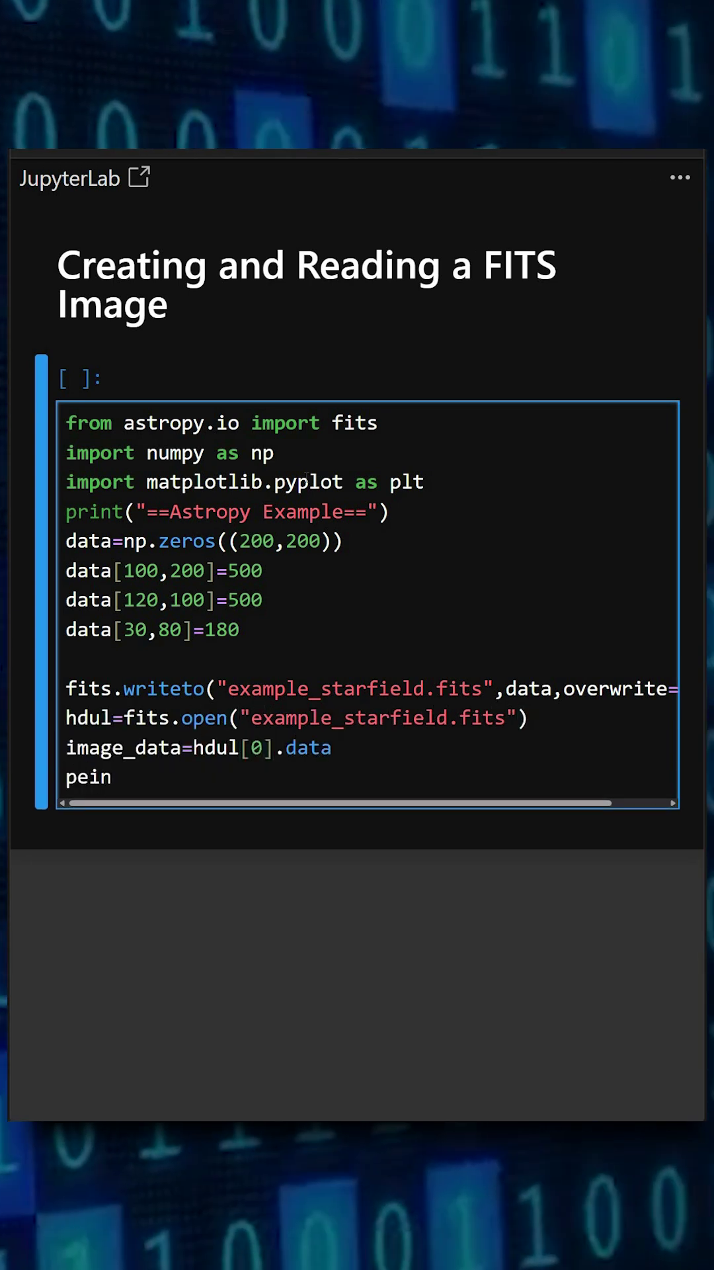
text(t)
text(()
text("FITS Header:")
key(End)
key(Return)
text(print(hdu)
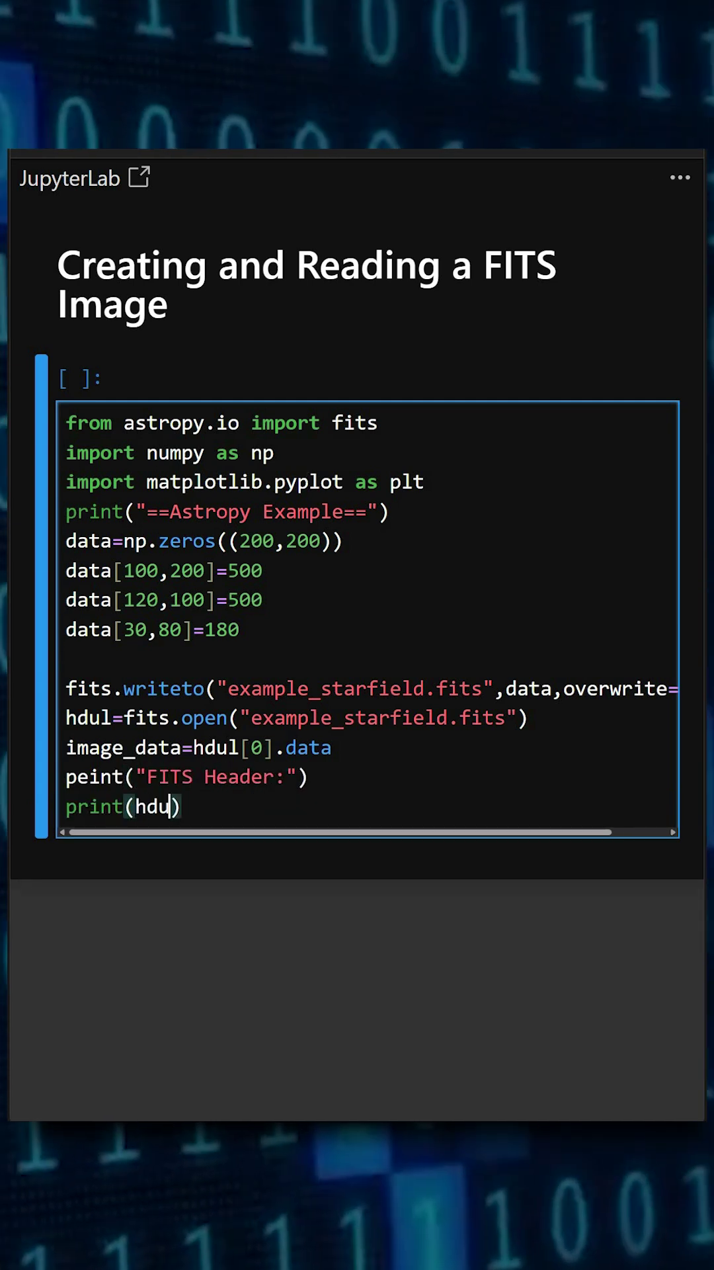
text(l[0].header)
key(End)
key(Return)
key(Return)
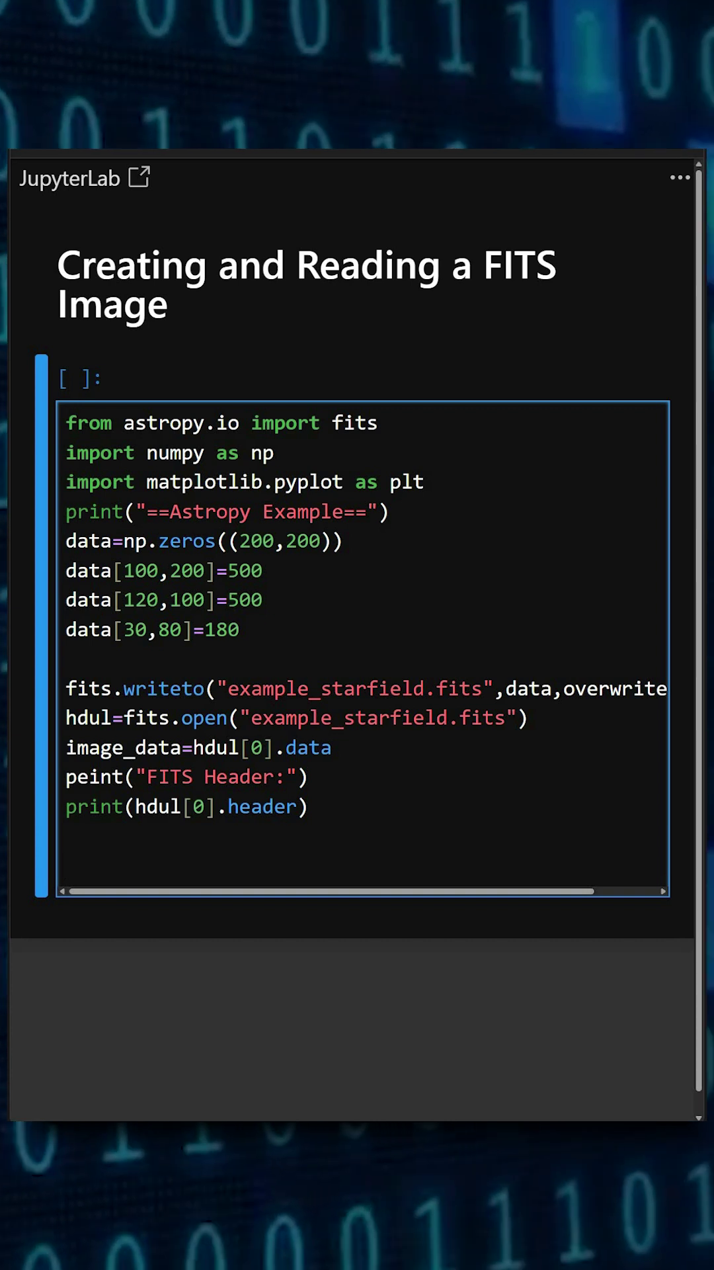
text(plt.imshow(image)
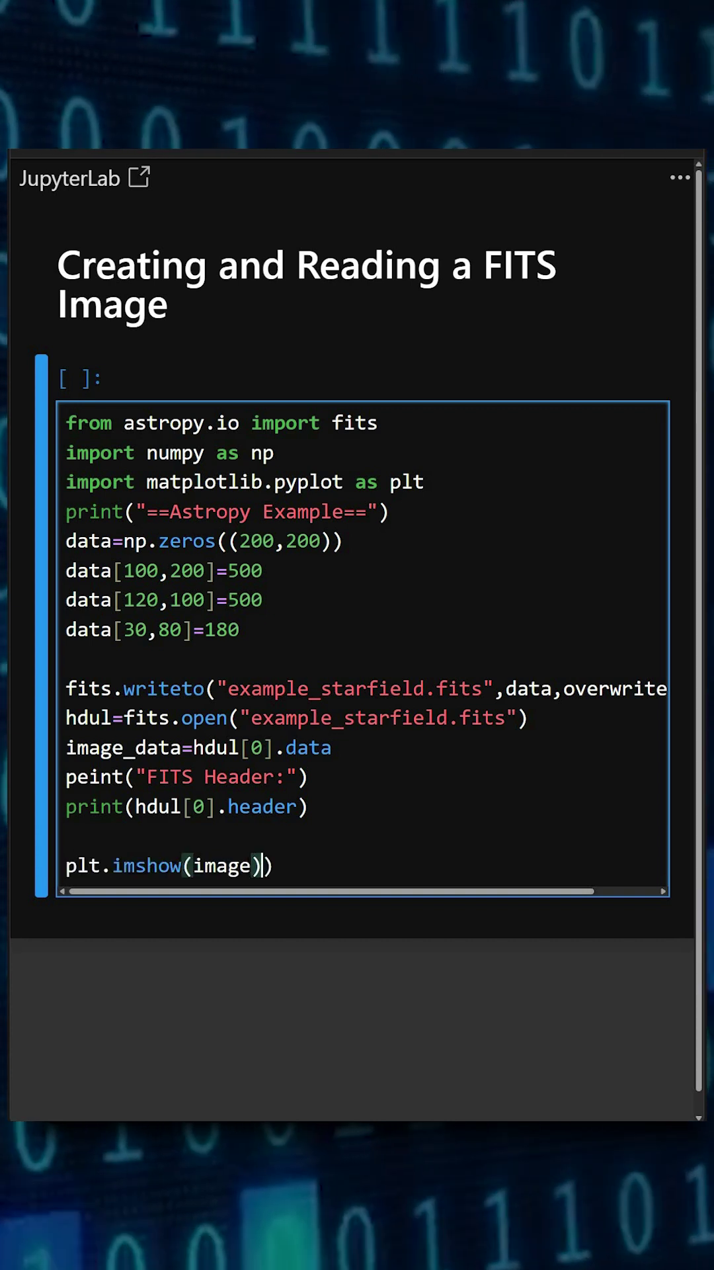
text(="gray",origin="lower")
- Add a gray imshow, a title, a 'Brightness' colorbar, plt.show() and hdul.close()
key(End)
key(Return)
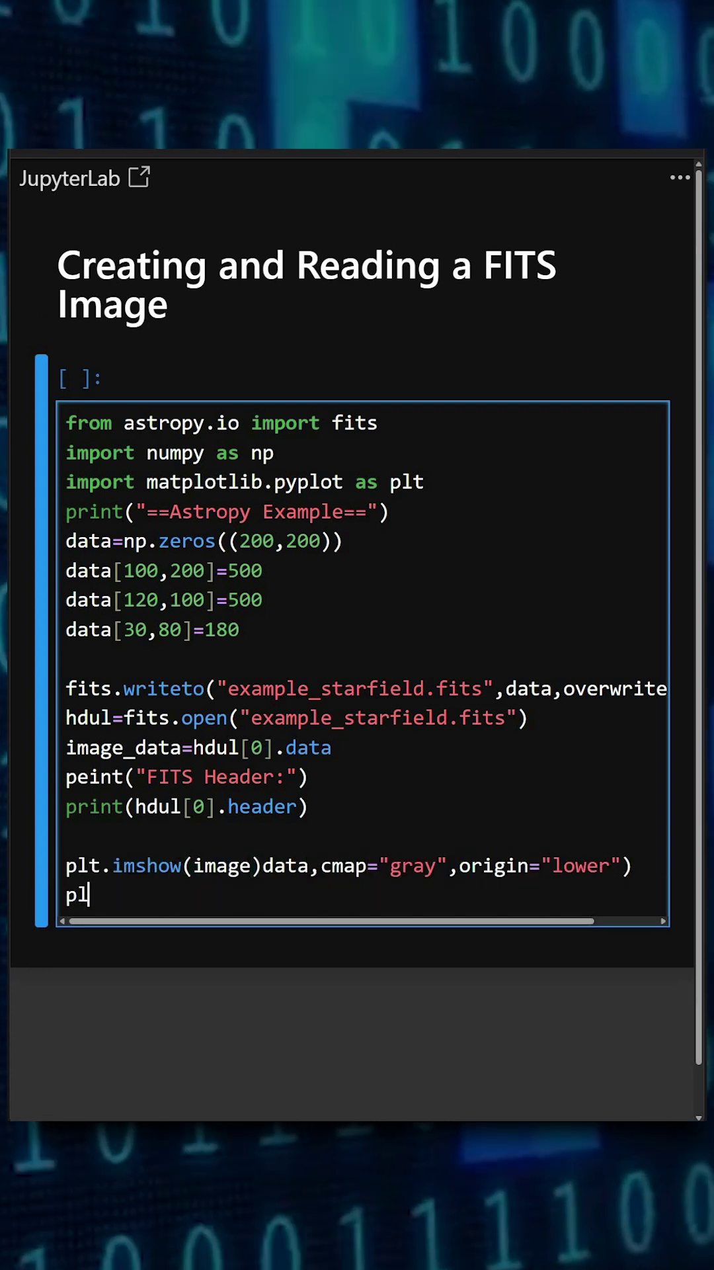
text(plt.title)
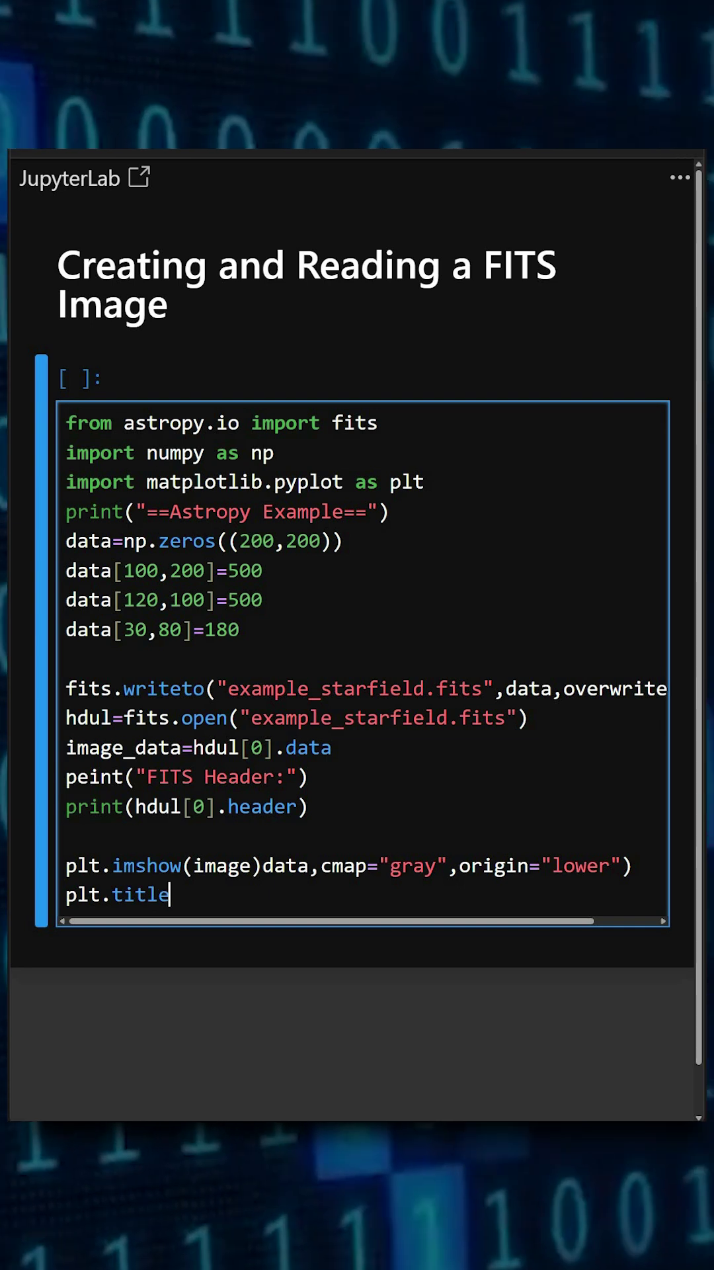
text(("")Star Field)
key(End)
key(Return)
text(pl)
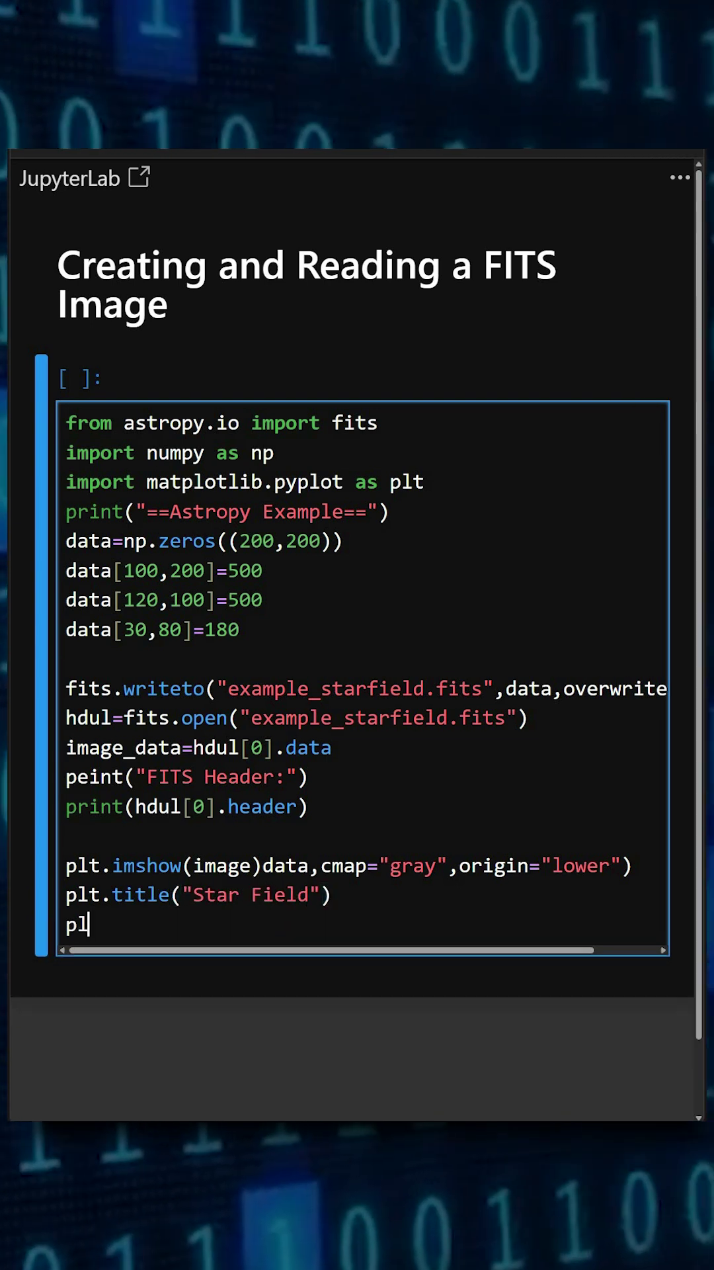
text(t.color)
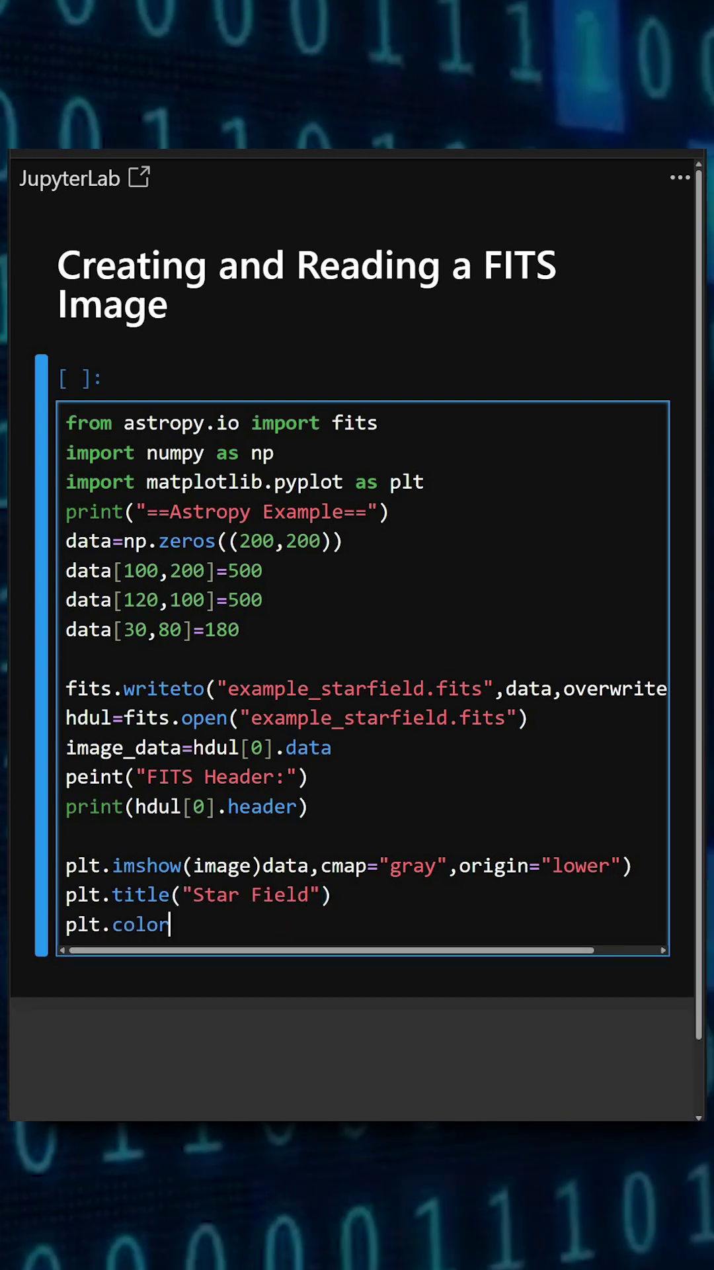
text(bar(label)="Brightness")
key(End)
key(Return)
text(lt)
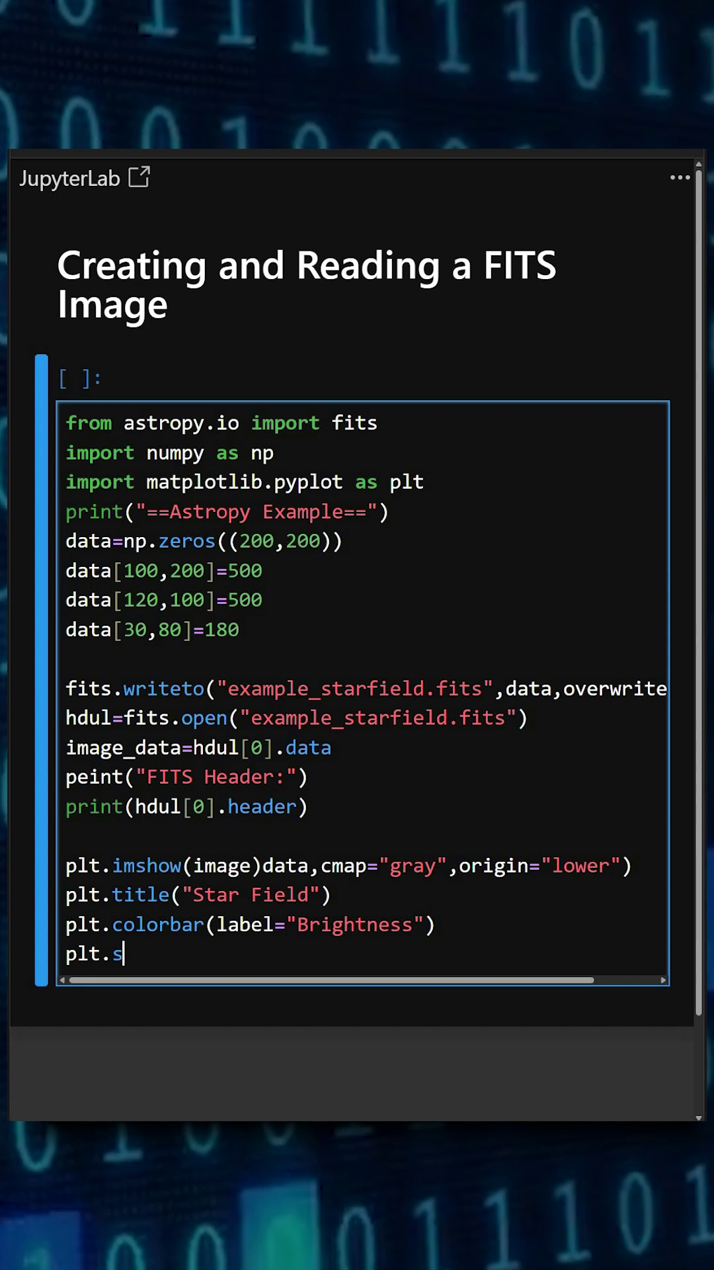
text(())
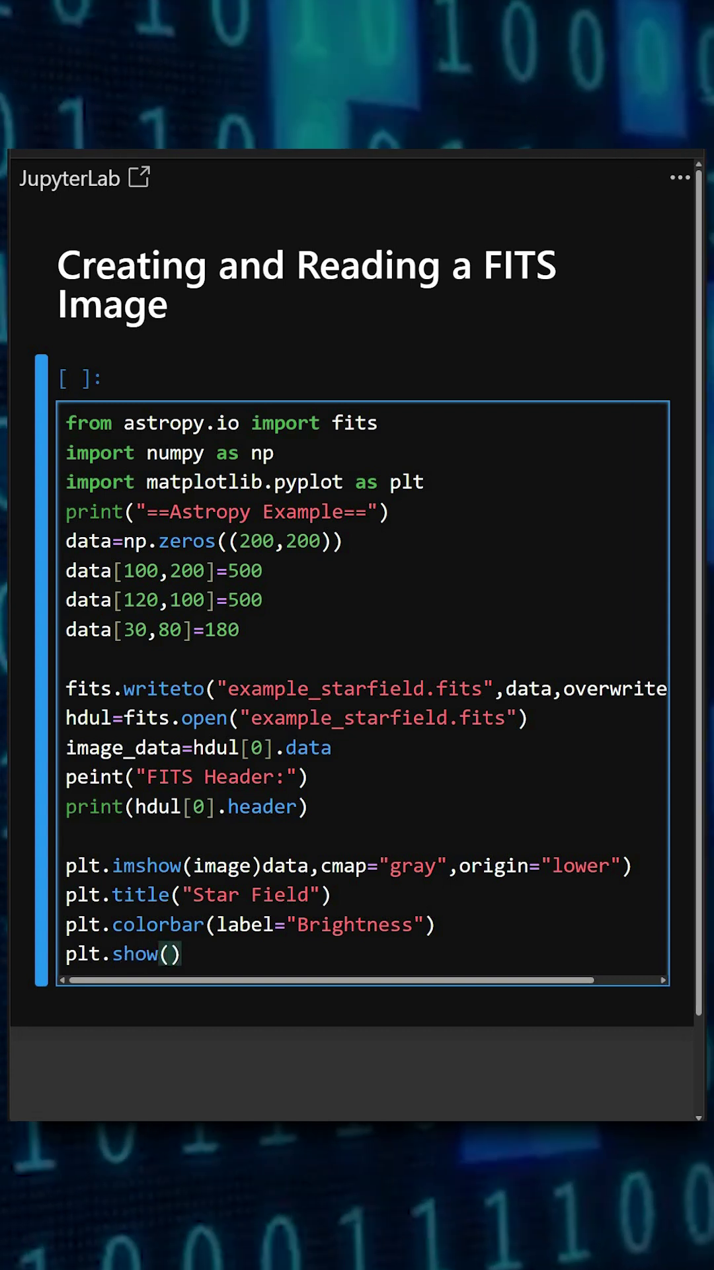
key(Return)
text(h)
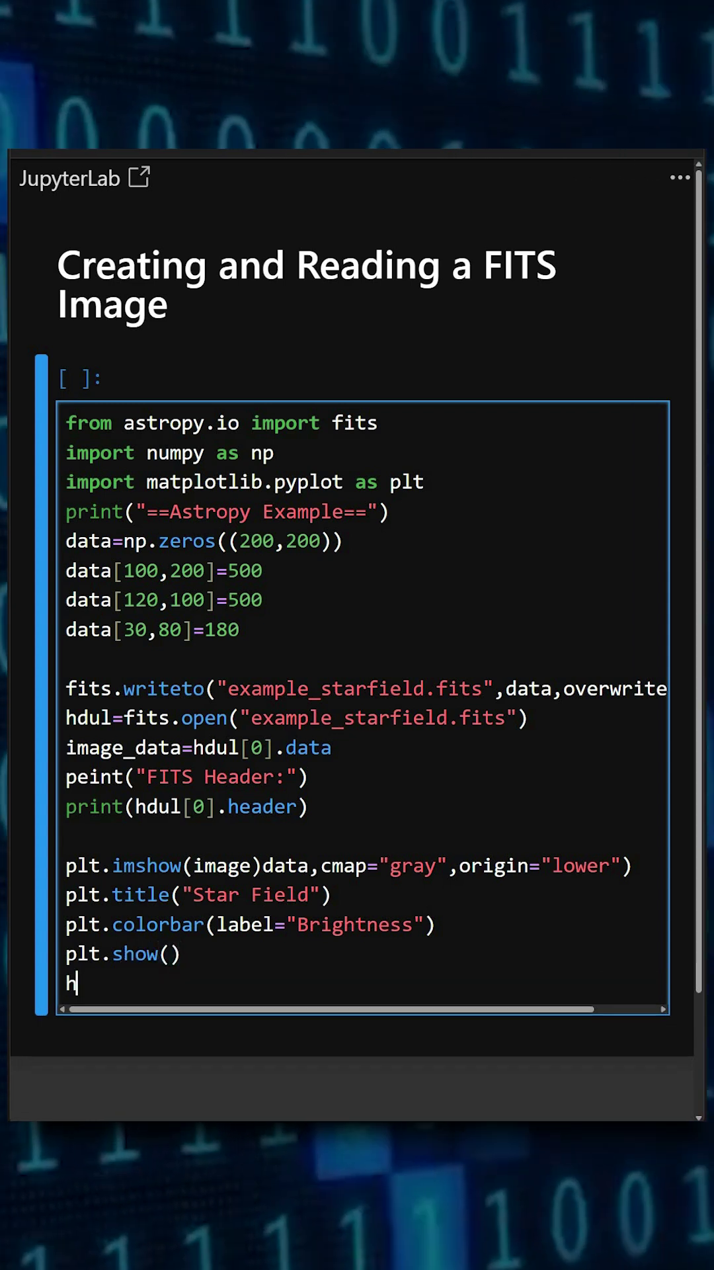
text(du)
text(()
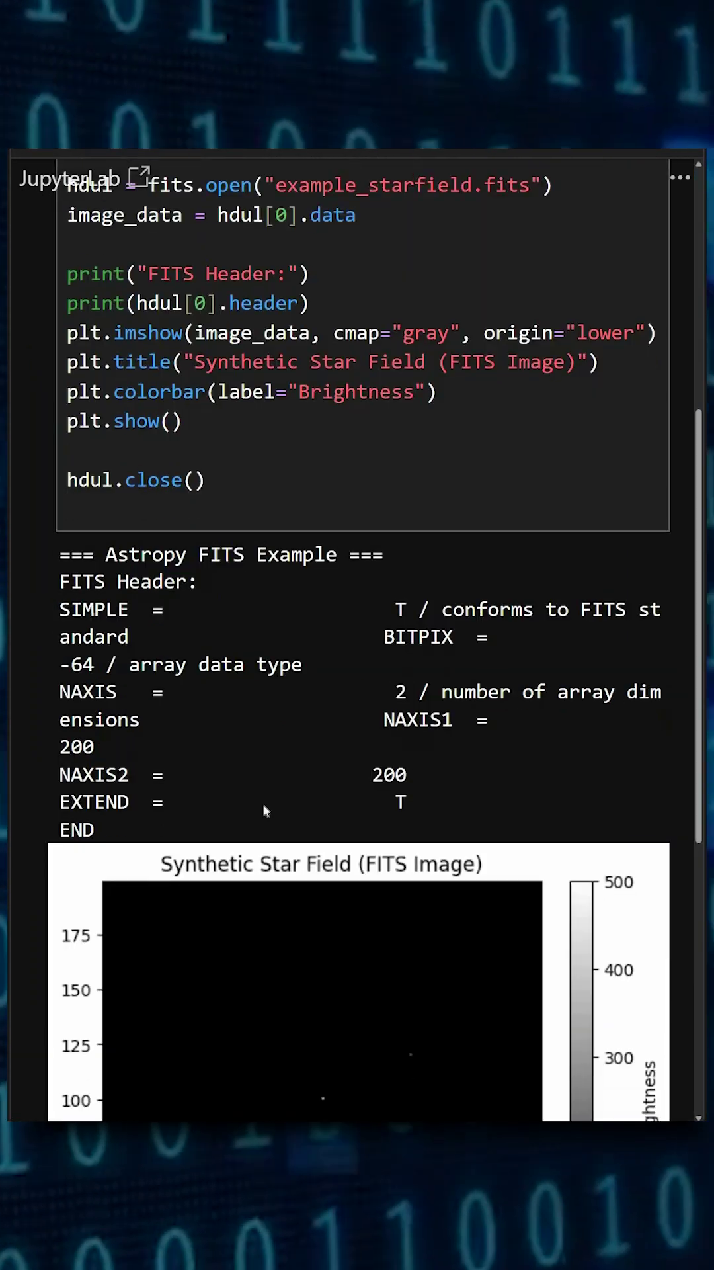
scroll(262, 801, down, 3)
scroll(262, 800, down, 2)
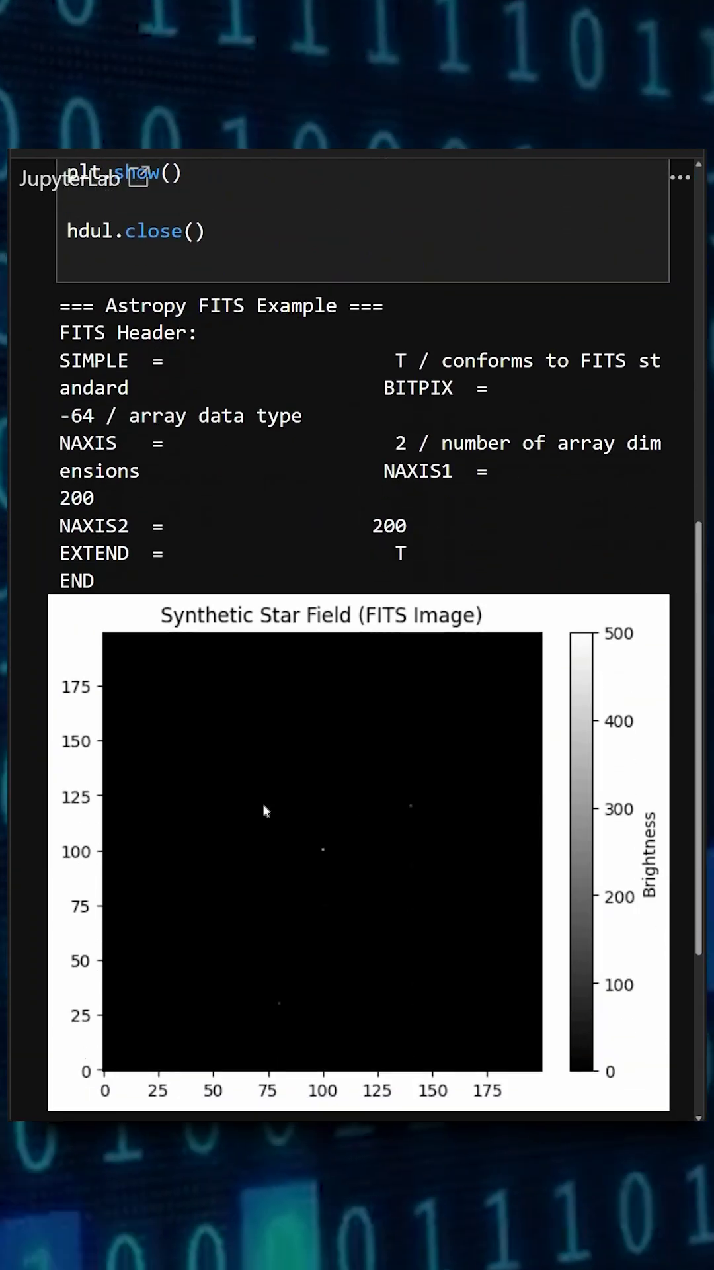
scroll(262, 801, down, 1)
scroll(255, 797, down, 1)
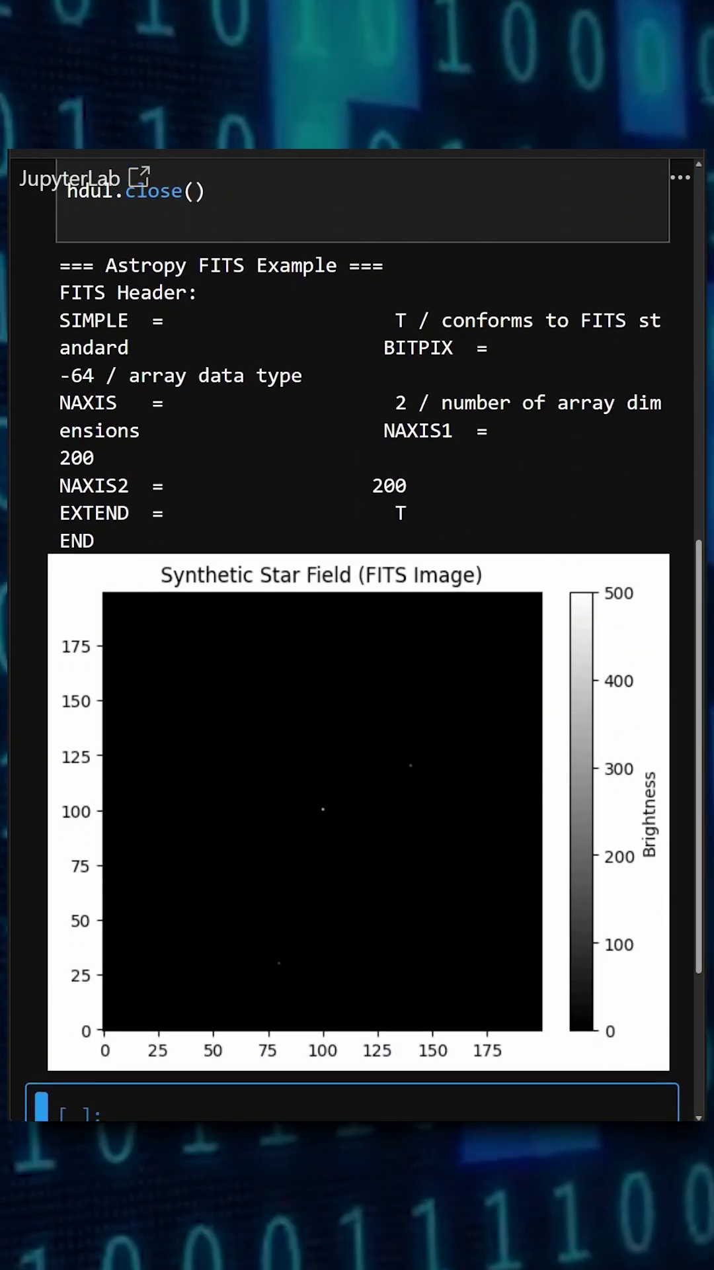